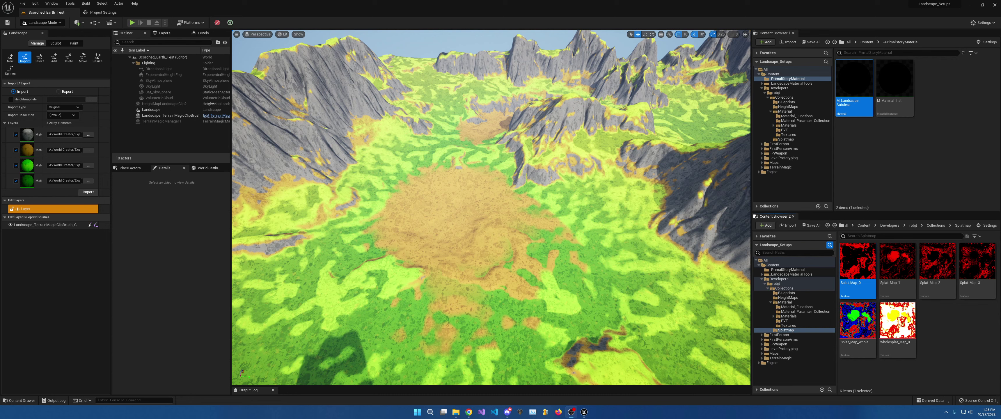
pyautogui.click(50, 25)
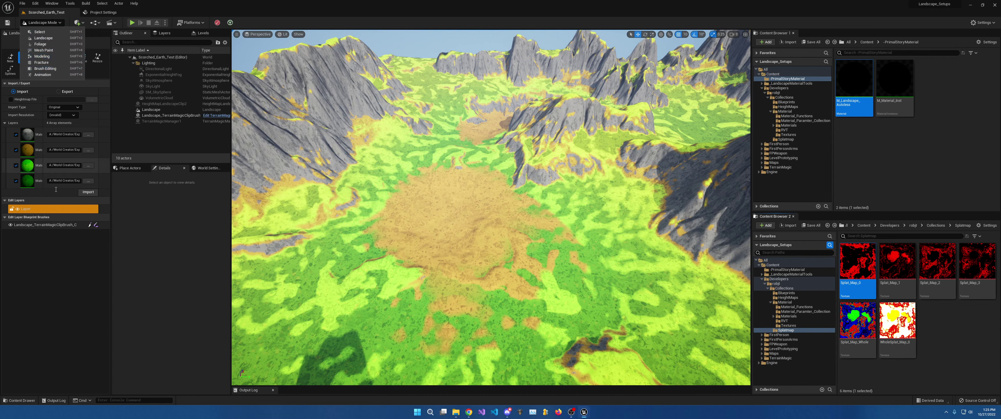
pyautogui.click(50, 227)
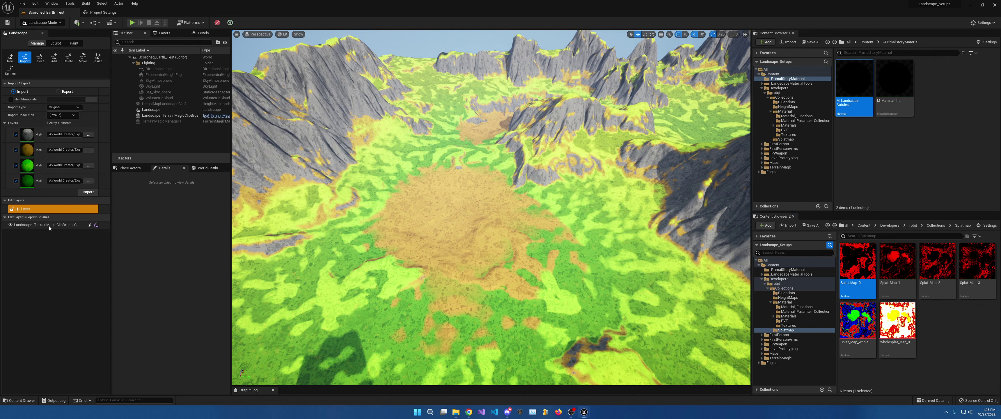
pyautogui.click(88, 135)
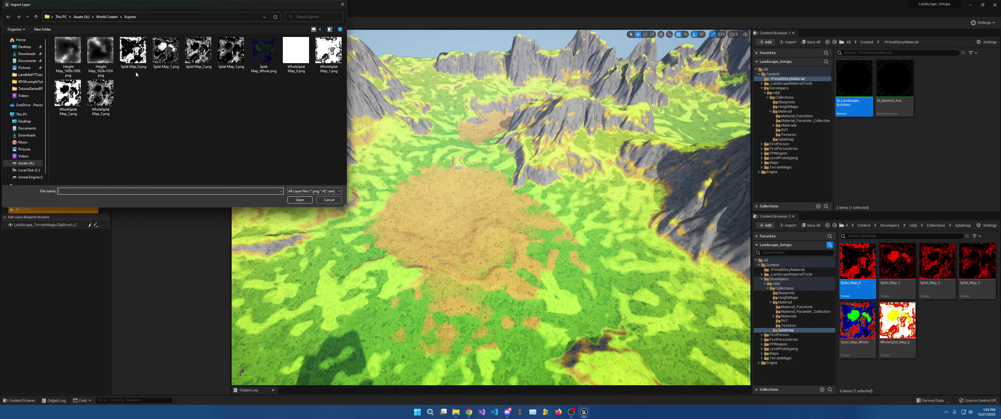
pyautogui.click(342, 4)
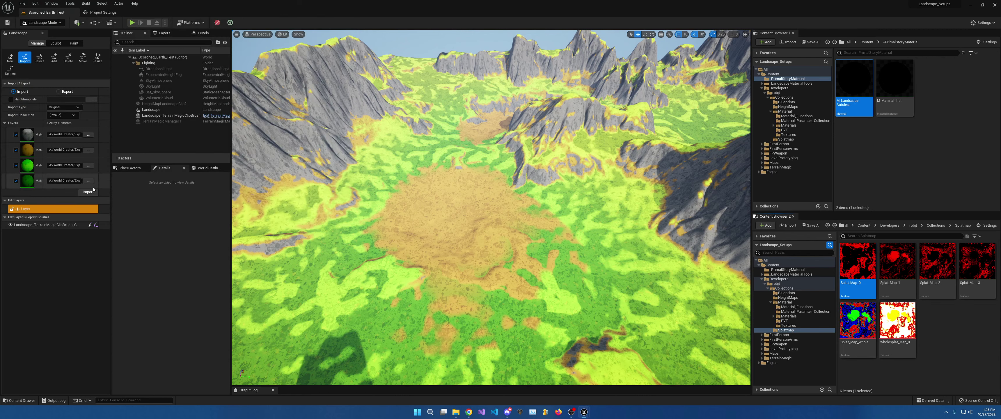
# Import the assigned layer files into the landscape, accepting that they are padded or clipped to fit.
pyautogui.click(93, 193)
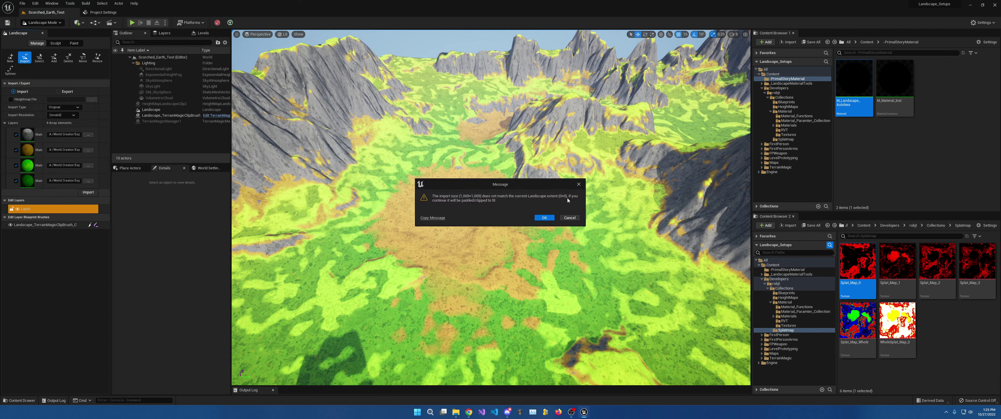
pyautogui.click(545, 218)
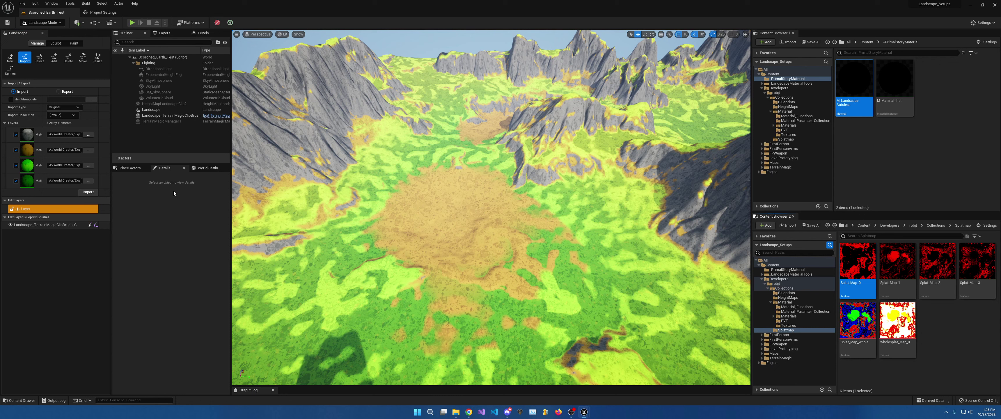
# Enable the heightmap file for the landscape import and choose the 1009x1009 height map from the World Creator Exports folder.
pyautogui.click(11, 100)
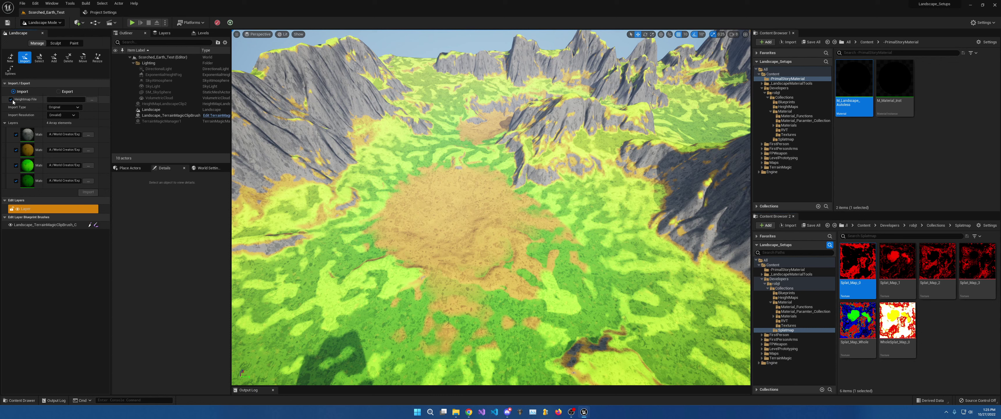
pyautogui.click(93, 99)
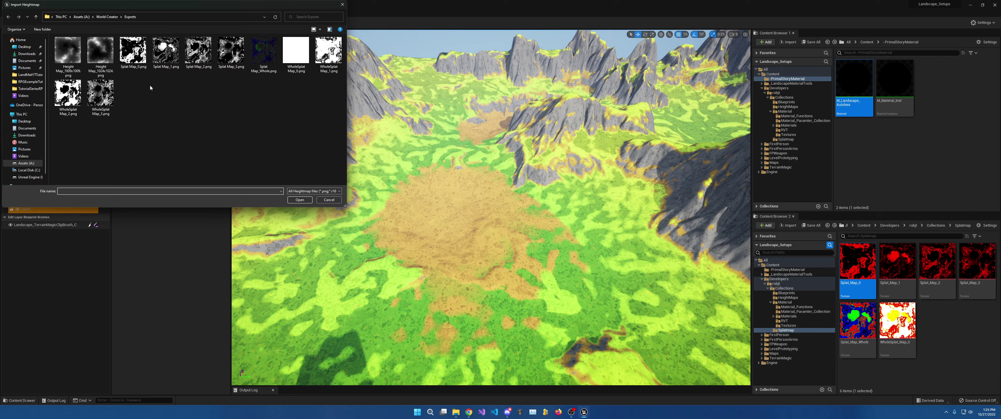
pyautogui.doubleClick(68, 51)
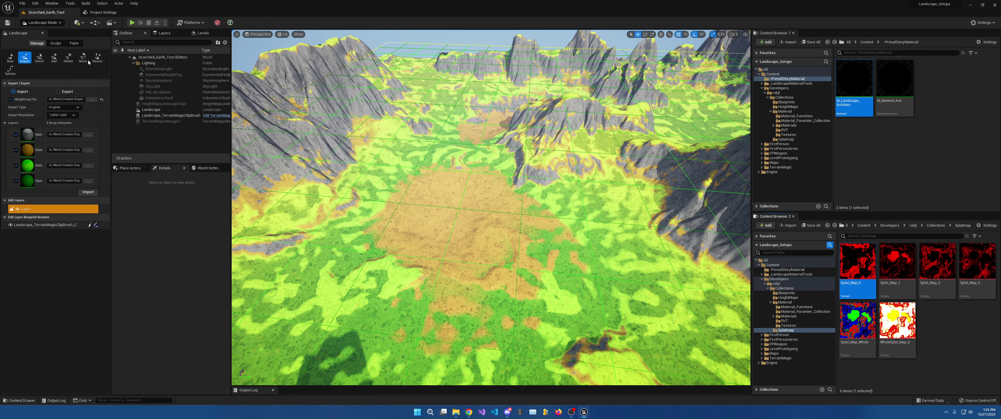
# Examine how the import grid lines up with the extent and edges of the landscape.
pyautogui.moveTo(429, 166); pyautogui.dragTo(458, 163, button='right')
pyautogui.press('s')
pyautogui.press('w')
pyautogui.press('s')
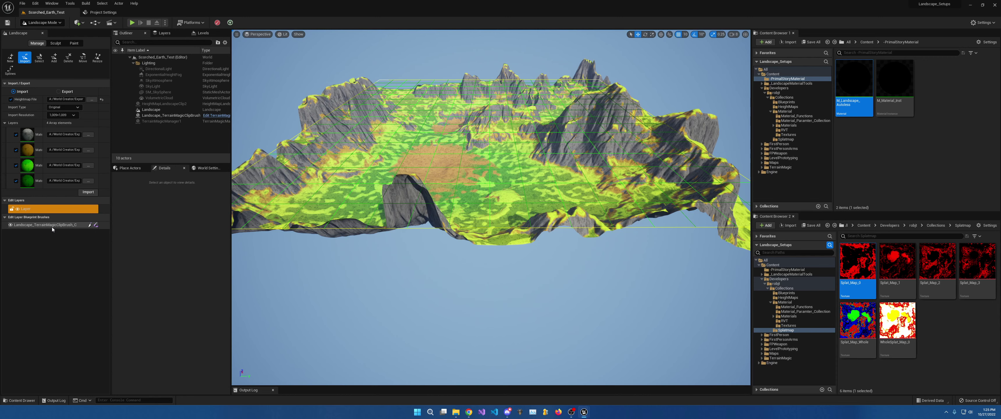
pyautogui.press('w')
pyautogui.moveTo(490, 218)
pyautogui.mouseDown(button='right')
pyautogui.moveTo(466, 224)
pyautogui.moveTo(517, 233)
pyautogui.moveTo(470, 231)
pyautogui.mouseUp(button='right')
pyautogui.press('s')
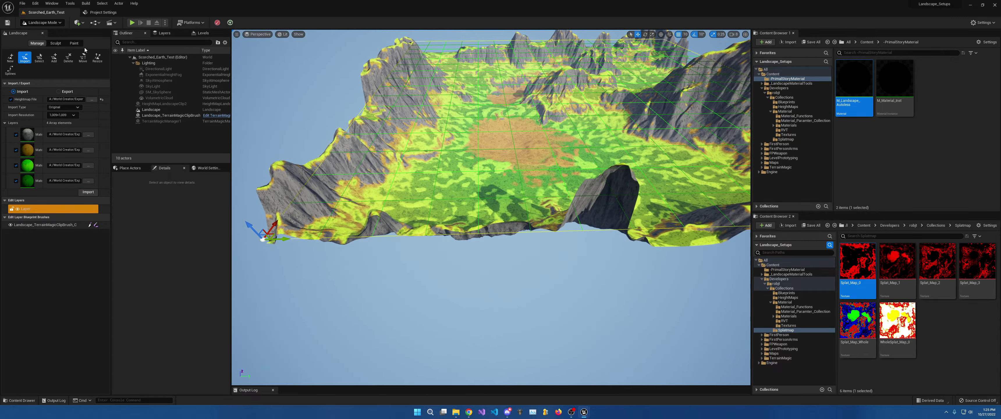
# Close the Landscape tools and return to Select mode to view the terrain without the import grid.
pyautogui.click(43, 34)
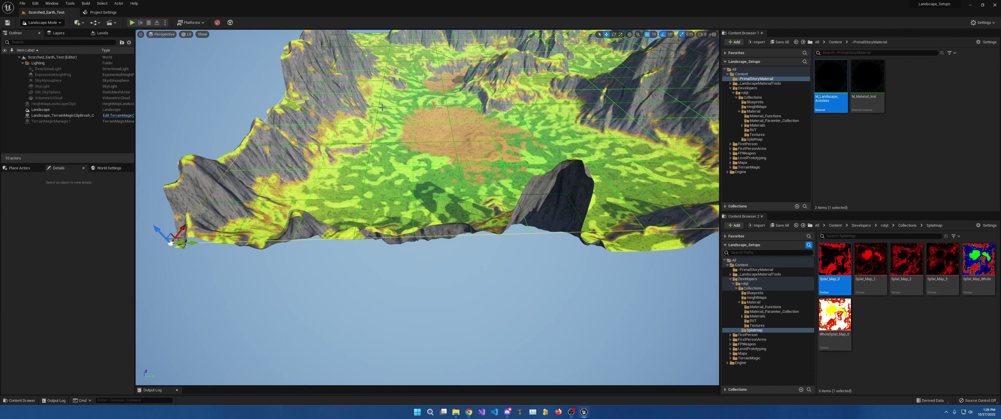
pyautogui.click(42, 22)
pyautogui.click(42, 31)
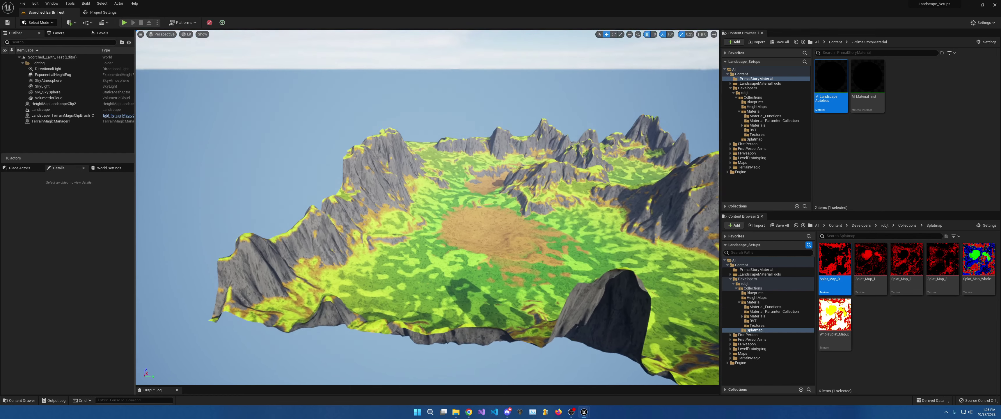
pyautogui.moveTo(523, 156); pyautogui.dragTo(540, 148, button='right')
pyautogui.press('w')
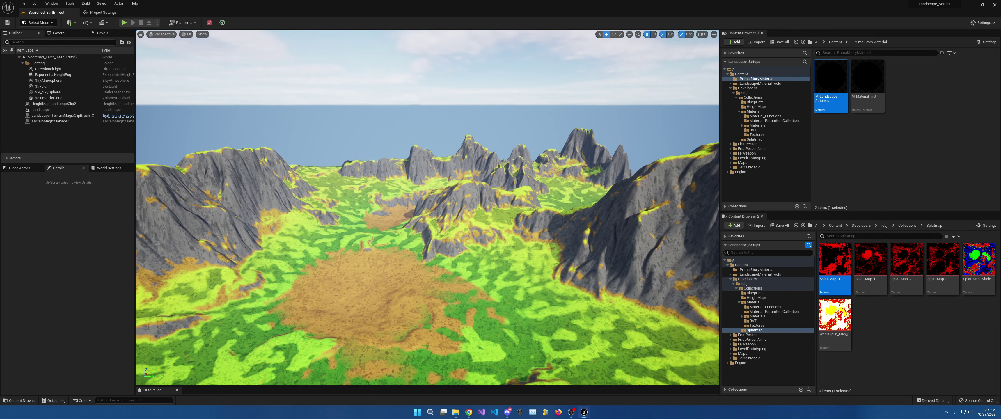
# Move the Layer Blend and output nodes of M_Landscape_Autoless beside the last BlendMaterialAttributes node.
pyautogui.moveTo(0, 277); pyautogui.dragTo(721, 2)
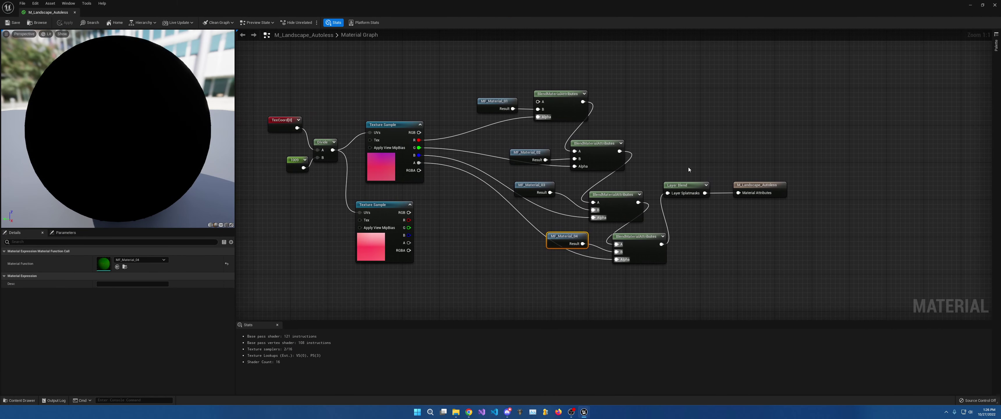
pyautogui.moveTo(688, 168); pyautogui.dragTo(762, 198)
pyautogui.moveTo(684, 187); pyautogui.dragTo(735, 244)
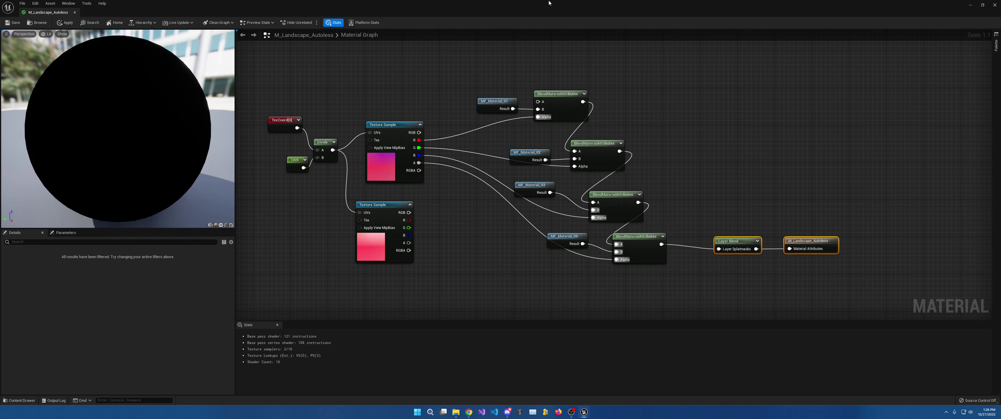
pyautogui.moveTo(549, 3); pyautogui.dragTo(0, 157)
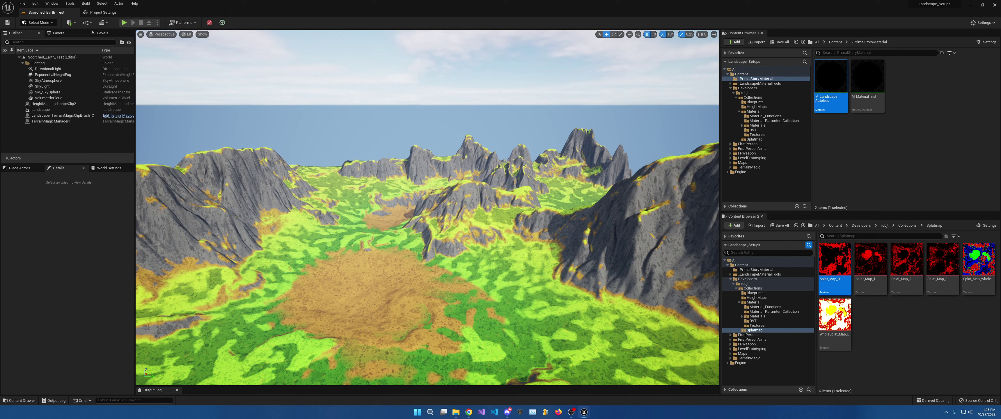
# Locate M_Landscape_Autoless among the project assets and assign M_Material_Inst as the landscape actor's Landscape Material.
pyautogui.moveTo(0, 155); pyautogui.dragTo(1, 148)
pyautogui.hotkey('ctrl', 'b')
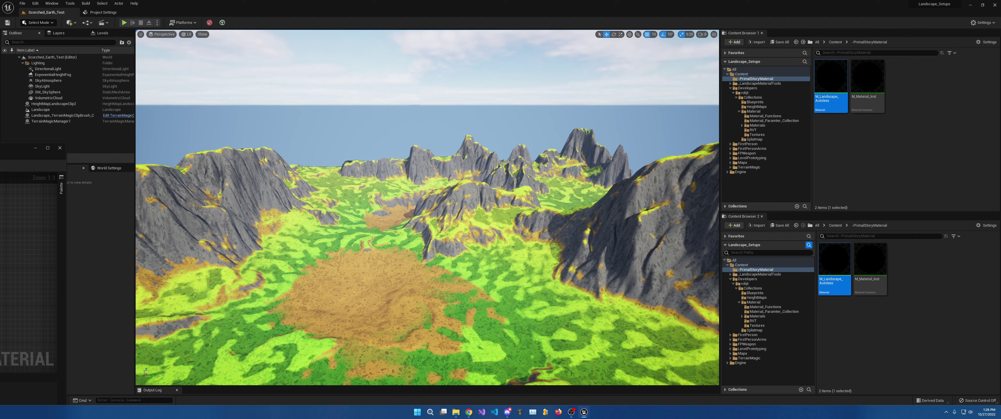
pyautogui.click(206, 263)
pyautogui.moveTo(2, 148); pyautogui.dragTo(0, 148)
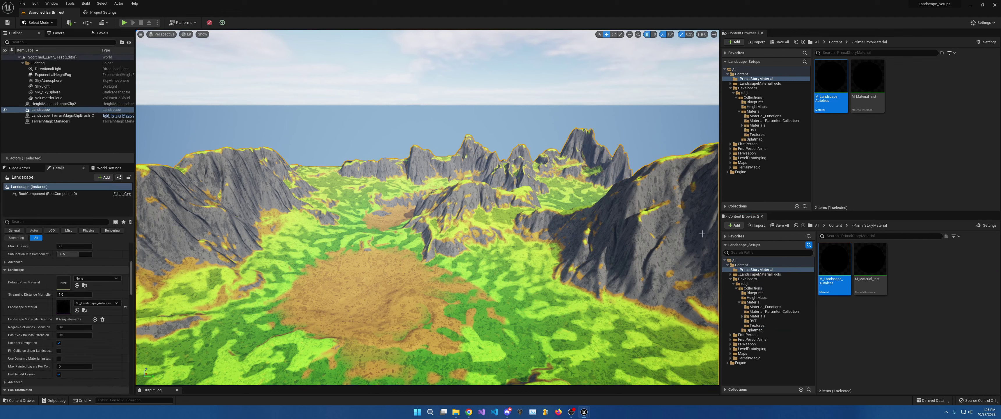
pyautogui.moveTo(870, 269); pyautogui.dragTo(69, 309)
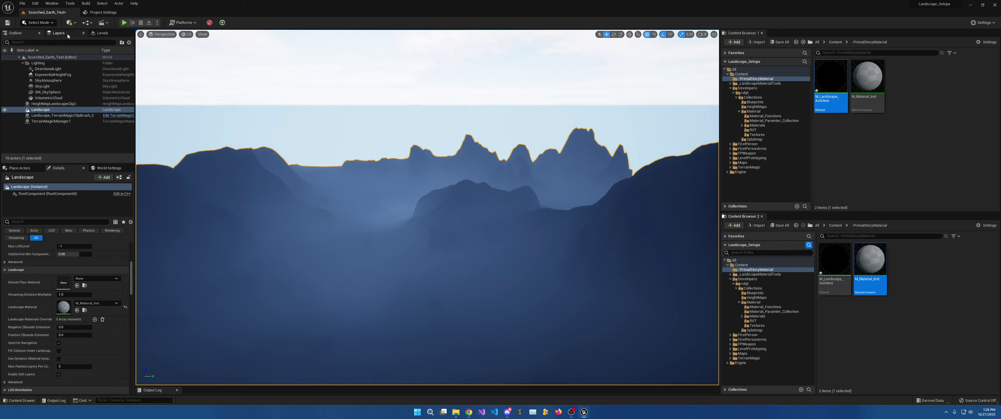
# Switch to landscape painting and create a weight-blended layer info for the Splatmasks layer, saved as Splatmasks_LayerInfo.
pyautogui.click(51, 22)
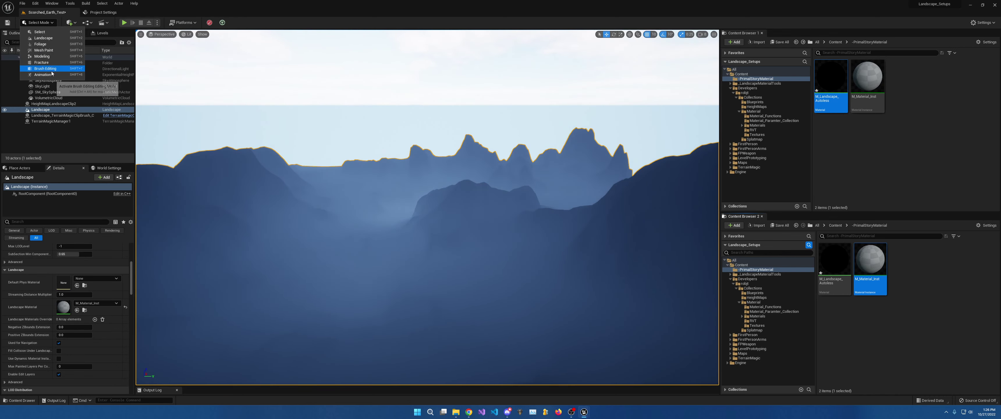
pyautogui.click(46, 38)
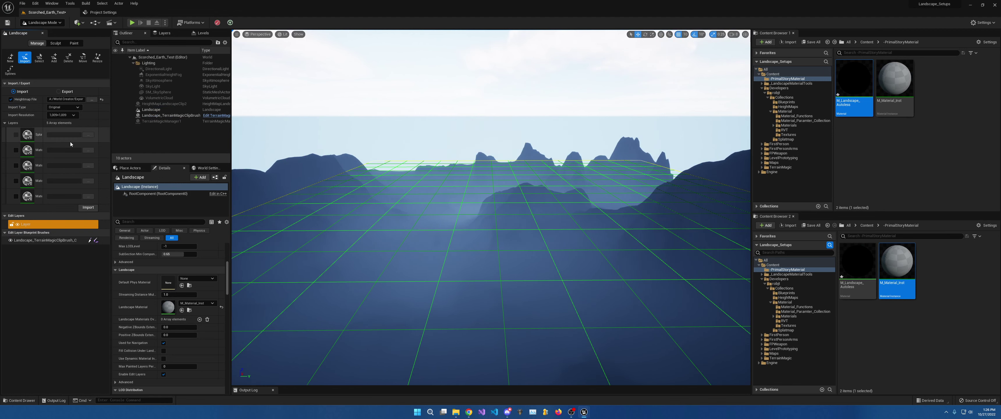
pyautogui.click(74, 44)
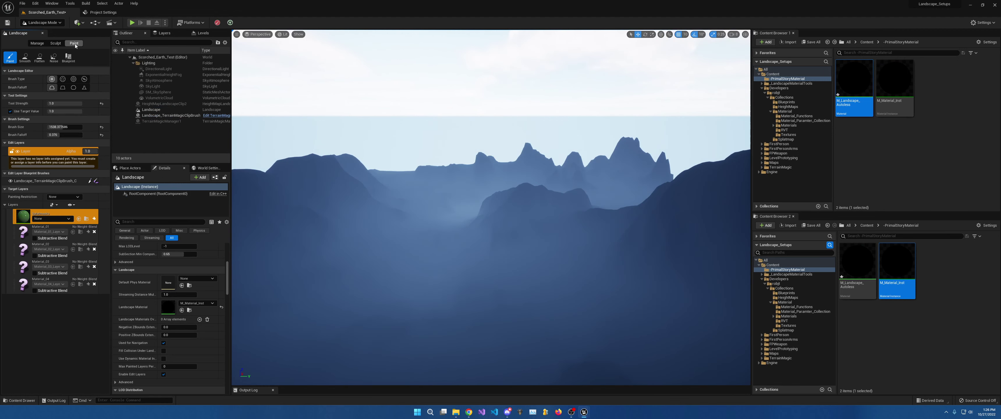
pyautogui.click(56, 220)
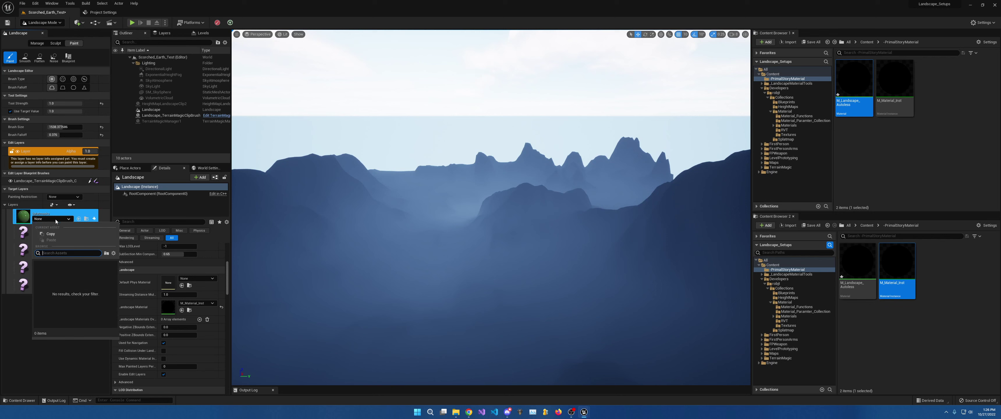
pyautogui.click(56, 219)
pyautogui.click(94, 219)
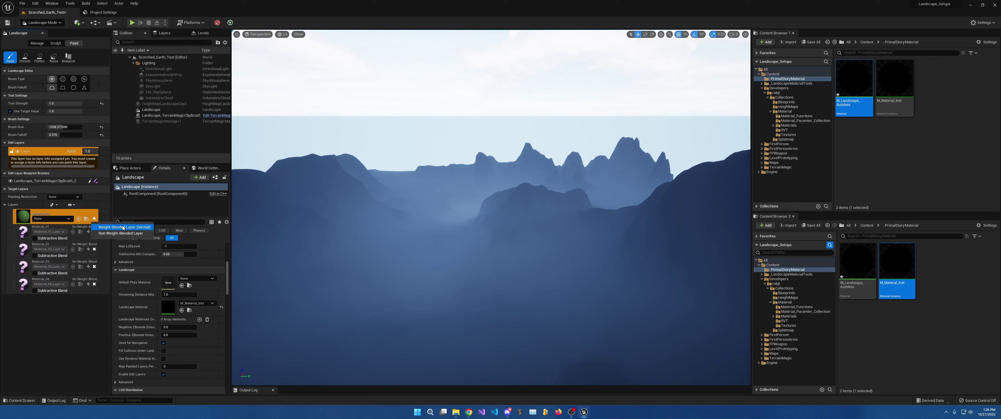
pyautogui.click(116, 229)
pyautogui.click(524, 265)
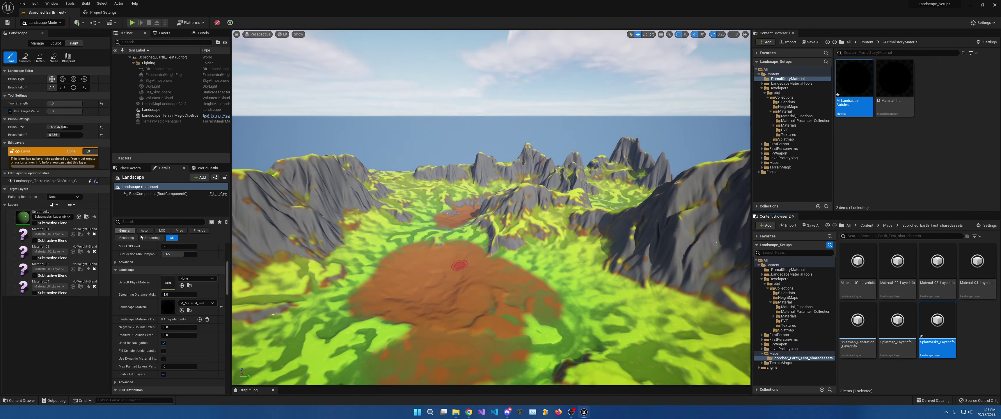
# Rewire the four BlendMaterialAttributes Alpha inputs to the second Texture Sample's R, G, B and A outputs and save M_Landscape_Autoless.
pyautogui.moveTo(520, 268)
pyautogui.mouseDown(button='right')
pyautogui.moveTo(587, 284)
pyautogui.moveTo(540, 295)
pyautogui.moveTo(496, 289)
pyautogui.mouseUp(button='right')
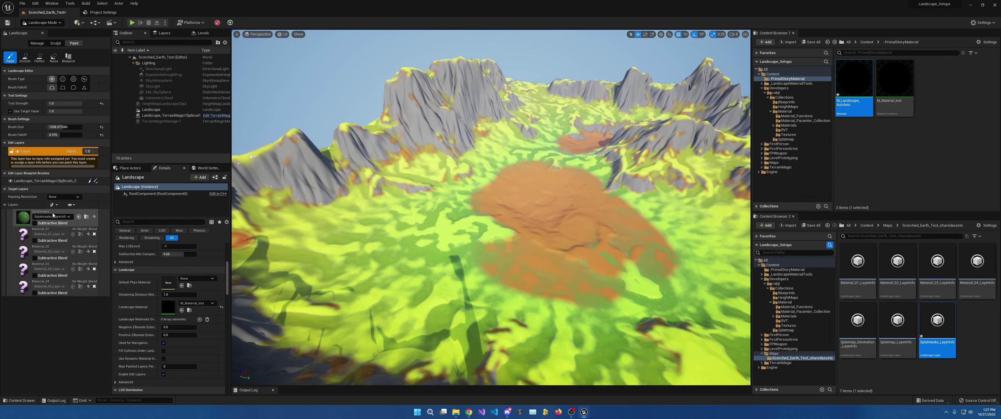
pyautogui.moveTo(481, 221)
pyautogui.mouseDown(button='right')
pyautogui.moveTo(485, 239)
pyautogui.moveTo(476, 221)
pyautogui.moveTo(426, 219)
pyautogui.moveTo(383, 185)
pyautogui.mouseUp(button='right')
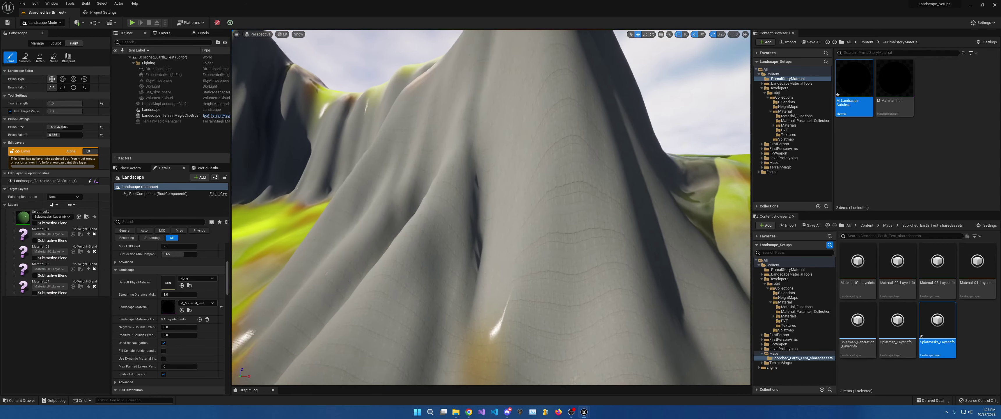
pyautogui.moveTo(447, 194)
pyautogui.mouseDown(button='right')
pyautogui.moveTo(502, 226)
pyautogui.moveTo(477, 203)
pyautogui.mouseUp(button='right')
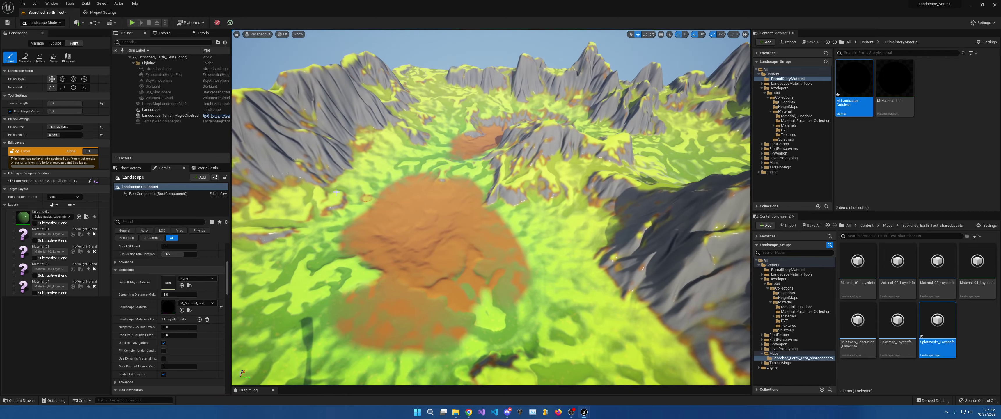
pyautogui.moveTo(725, 416); pyautogui.dragTo(742, 1)
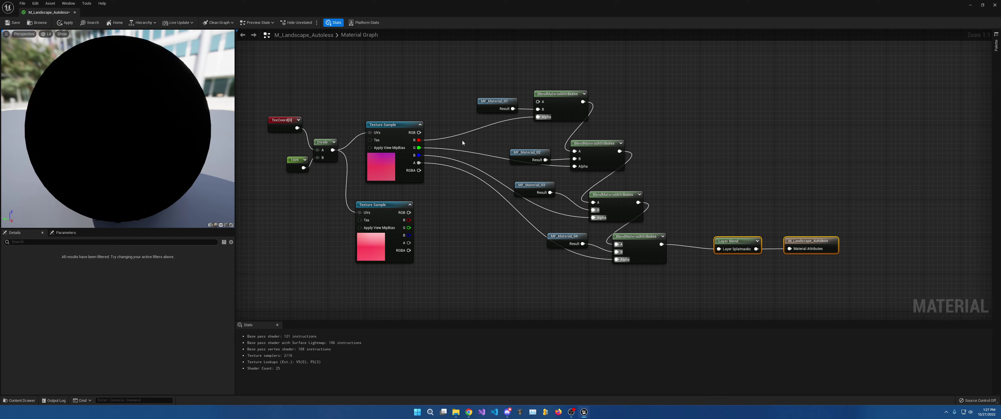
pyautogui.moveTo(537, 117); pyautogui.dragTo(409, 220)
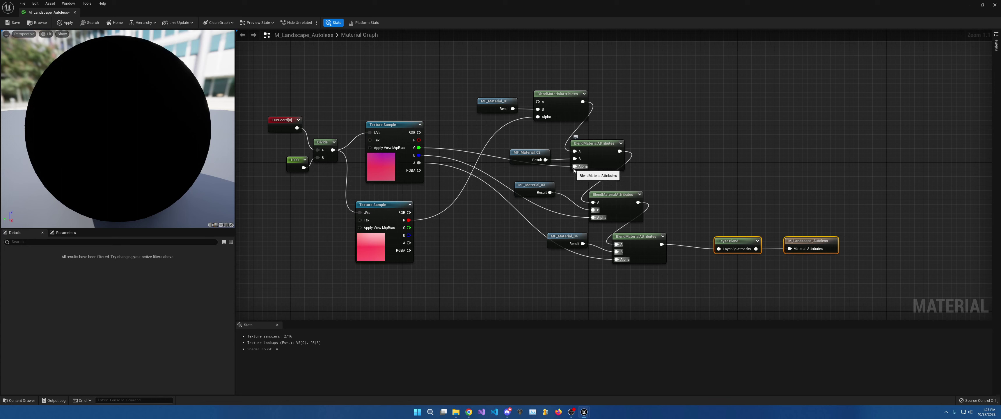
pyautogui.moveTo(574, 166); pyautogui.dragTo(409, 227)
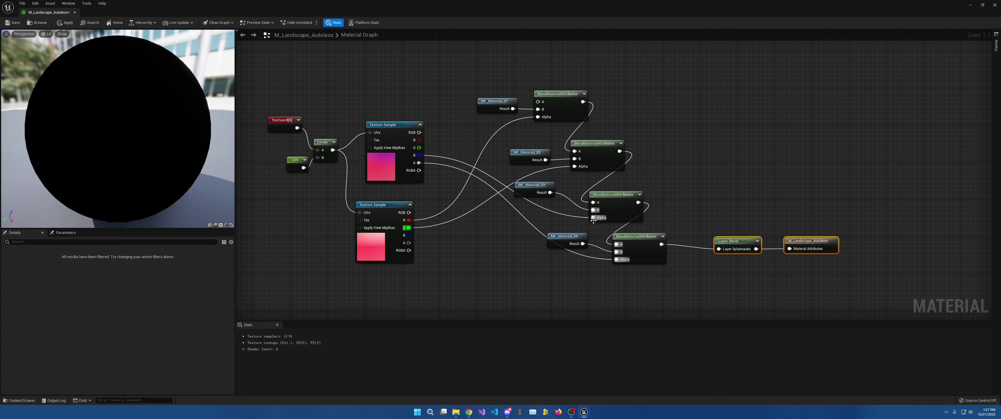
pyautogui.moveTo(593, 217); pyautogui.dragTo(409, 238)
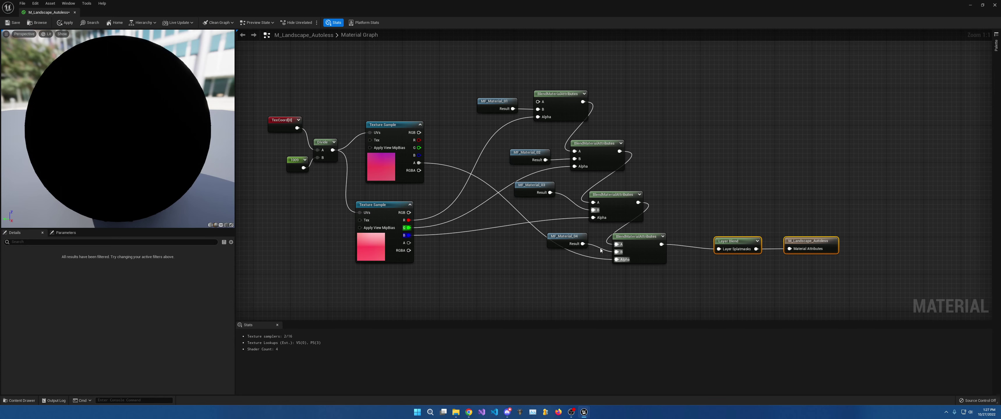
pyautogui.moveTo(616, 259); pyautogui.dragTo(409, 243)
pyautogui.moveTo(416, 22); pyautogui.dragTo(701, 220)
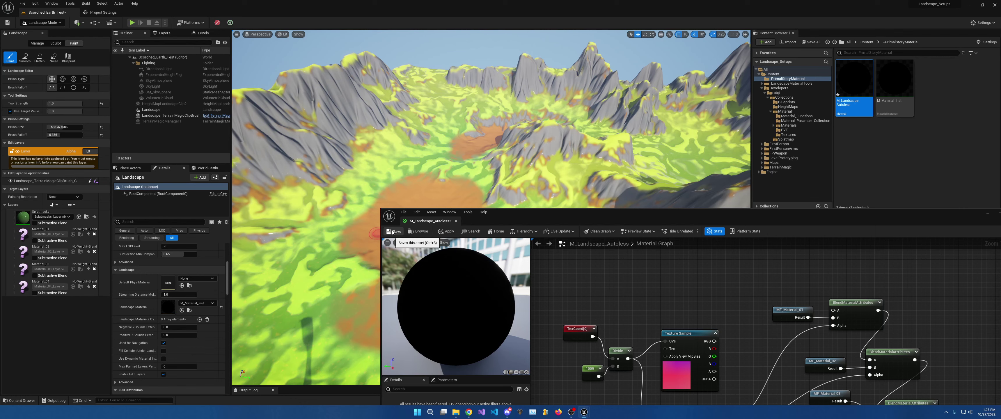
pyautogui.hotkey('ctrl', 's')
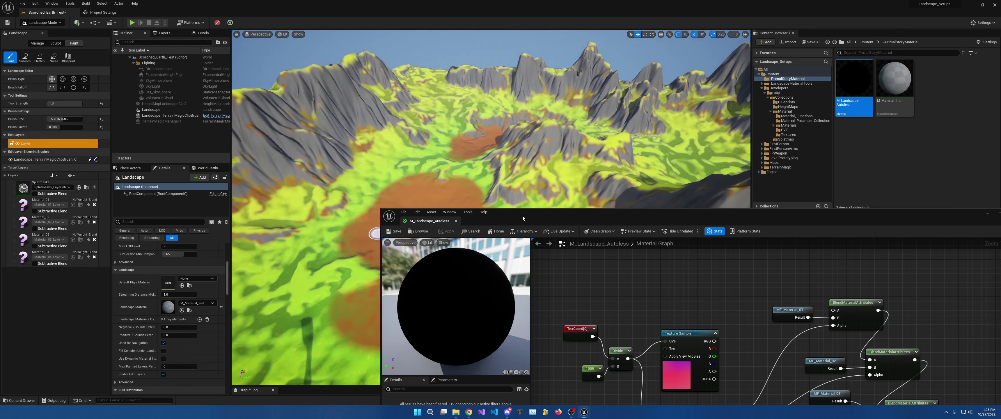
# Delete the first, no longer used Texture Sample node beside the Divide node in M_Landscape_Autoless.
pyautogui.moveTo(493, 175)
pyautogui.mouseDown(button='right')
pyautogui.moveTo(504, 198)
pyautogui.moveTo(443, 200)
pyautogui.mouseUp(button='right')
pyautogui.scroll(-6, 497, 189)
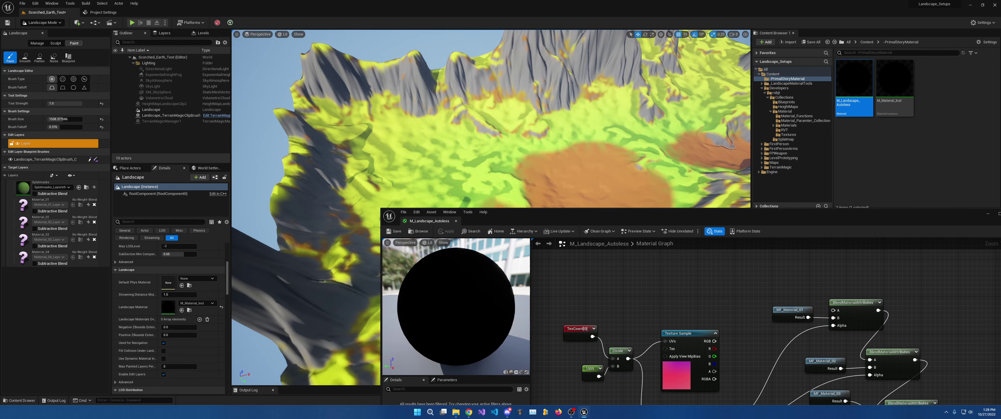
pyautogui.click(688, 338)
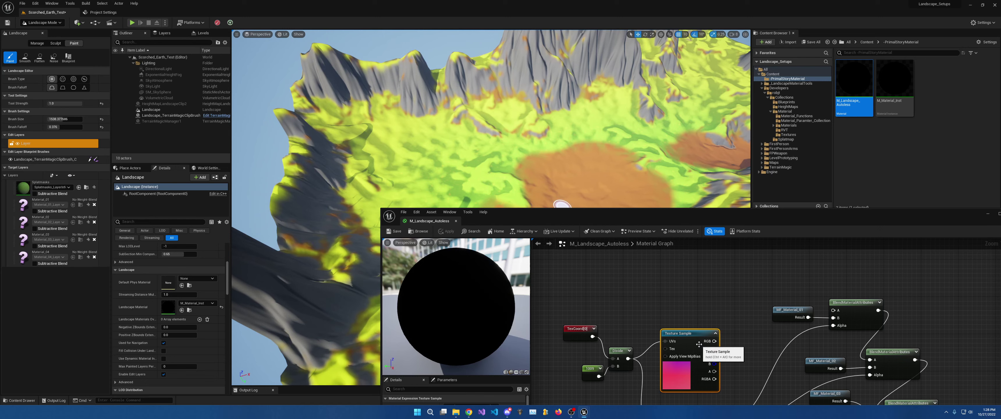
pyautogui.press('Delete')
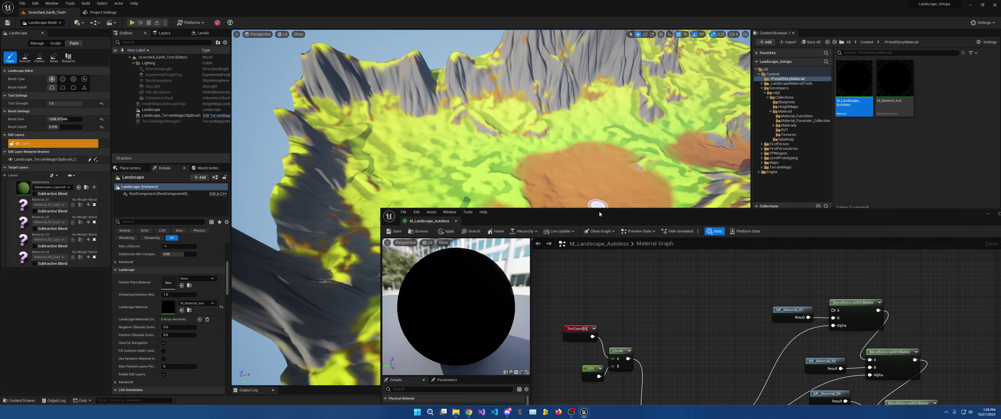
# Inspect the landscape's material blending, and move the remaining Texture Sample node up to the level of the Divide node.
pyautogui.moveTo(599, 212); pyautogui.dragTo(670, 291)
pyautogui.moveTo(558, 218)
pyautogui.mouseDown(button='right')
pyautogui.moveTo(560, 249)
pyautogui.moveTo(622, 241)
pyautogui.moveTo(587, 200)
pyautogui.moveTo(603, 203)
pyautogui.moveTo(595, 206)
pyautogui.moveTo(622, 268)
pyautogui.mouseUp(button='right')
pyautogui.press('s')
pyautogui.press('w')
pyautogui.moveTo(644, 301); pyautogui.dragTo(505, 125)
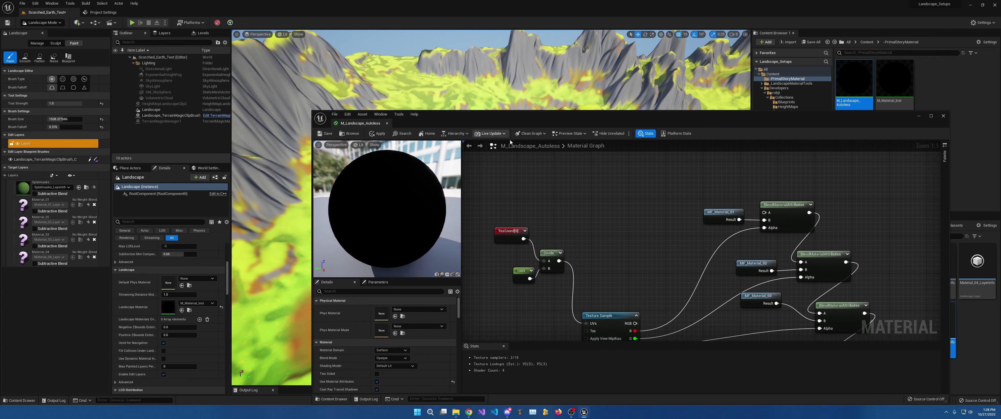
pyautogui.moveTo(614, 255); pyautogui.dragTo(560, 193, button='right')
pyautogui.moveTo(555, 252); pyautogui.dragTo(550, 163)
pyautogui.moveTo(724, 150); pyautogui.dragTo(562, 173, button='right')
pyautogui.moveTo(686, 256); pyautogui.dragTo(651, 215, button='right')
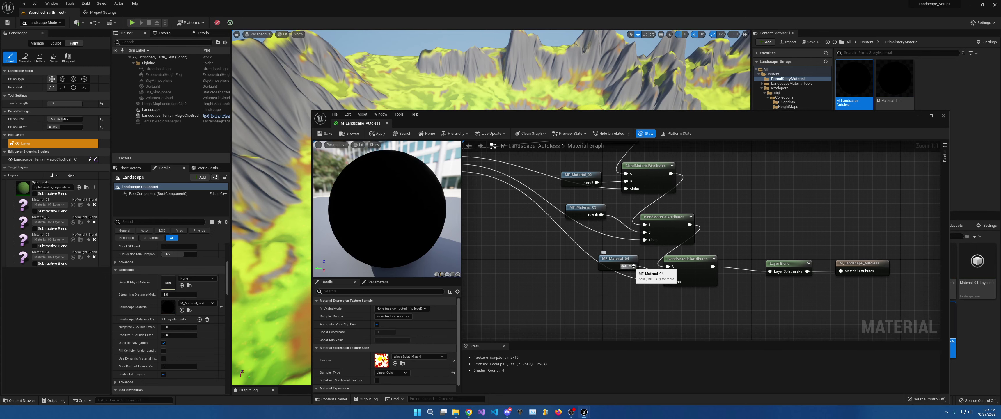
pyautogui.moveTo(634, 266); pyautogui.dragTo(781, 285)
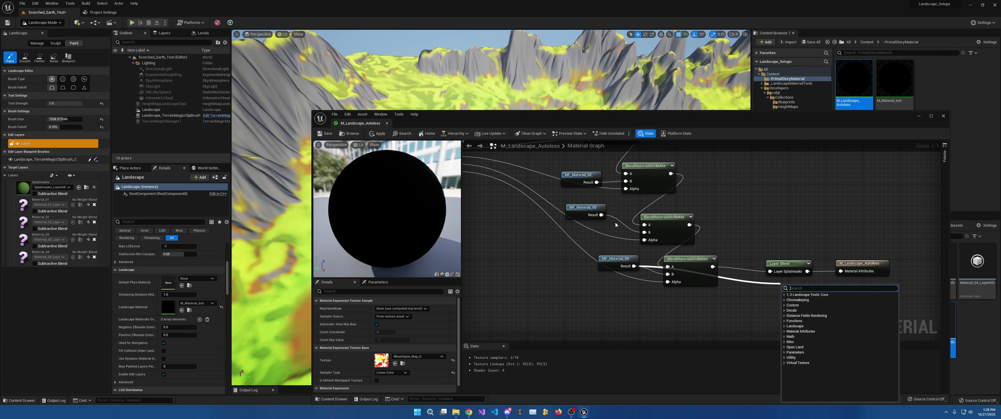
pyautogui.moveTo(602, 215); pyautogui.dragTo(784, 296)
# Arrange the TexCoord, Divide and constant nodes compactly beside the Texture Sample's UVs input and check the landscape again.
pyautogui.moveTo(612, 242); pyautogui.dragTo(697, 238, button='right')
pyautogui.moveTo(539, 188); pyautogui.dragTo(588, 243)
pyautogui.moveTo(584, 209); pyautogui.dragTo(585, 177)
pyautogui.click(558, 199)
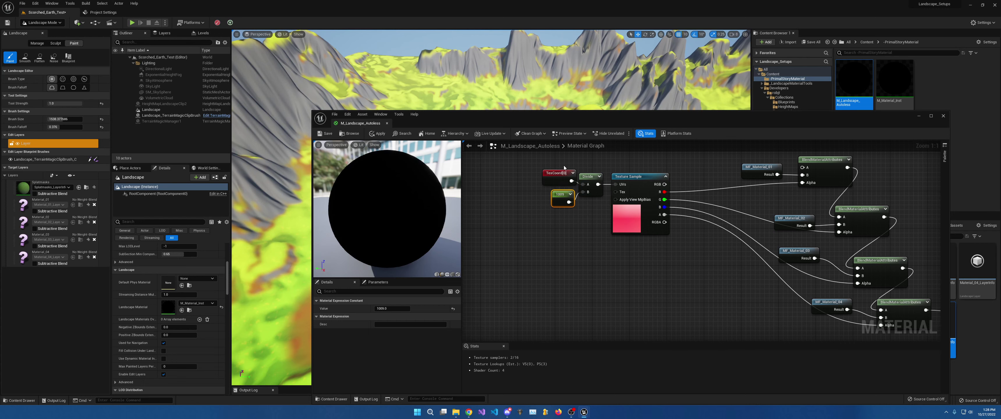
pyautogui.moveTo(539, 114); pyautogui.dragTo(663, 318)
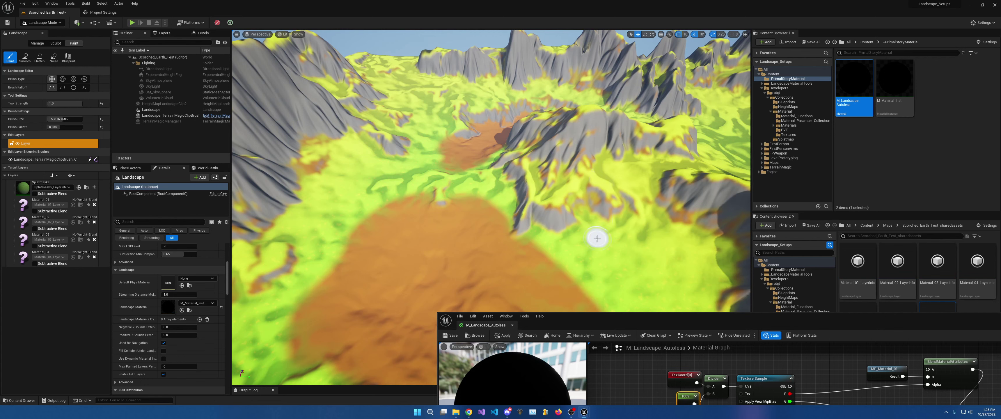
pyautogui.moveTo(631, 316); pyautogui.dragTo(446, 95)
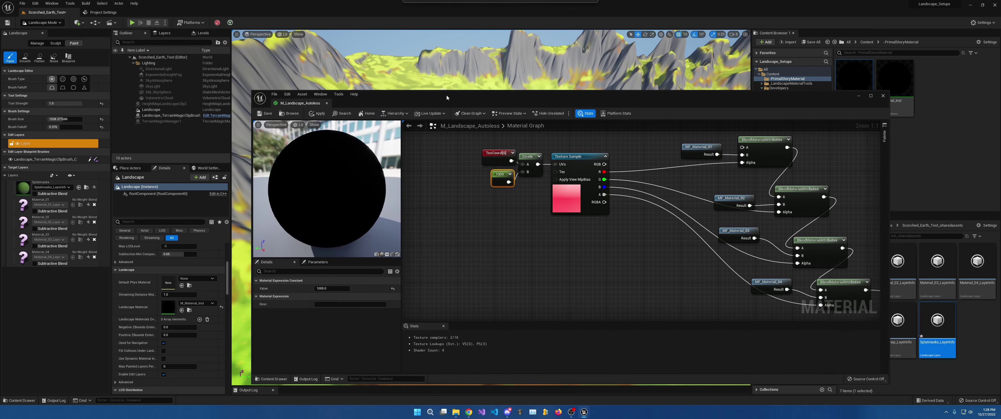